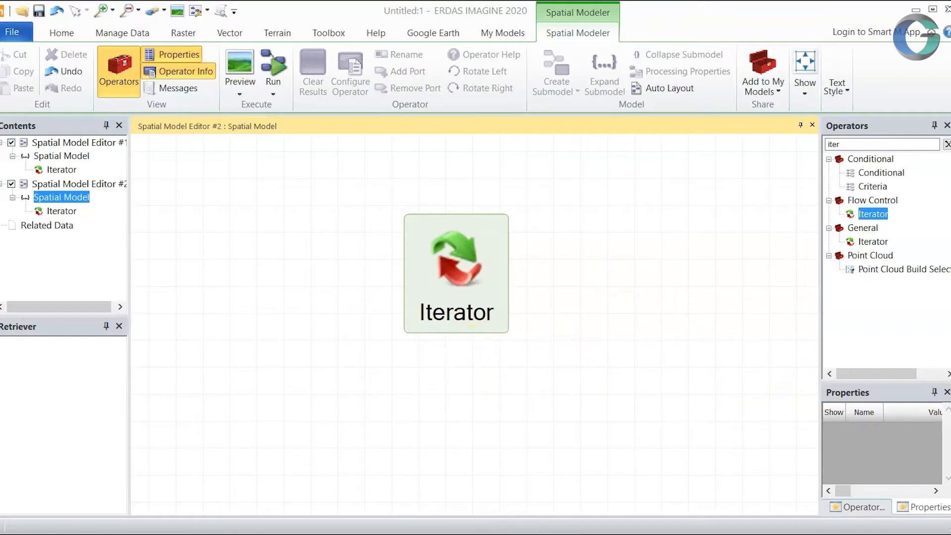
Replace the existing Iterator in the second spatial model with a new Iterator operator from the Flow Control category.
drag(449, 281, 521, 279)
drag(873, 214, 683, 330)
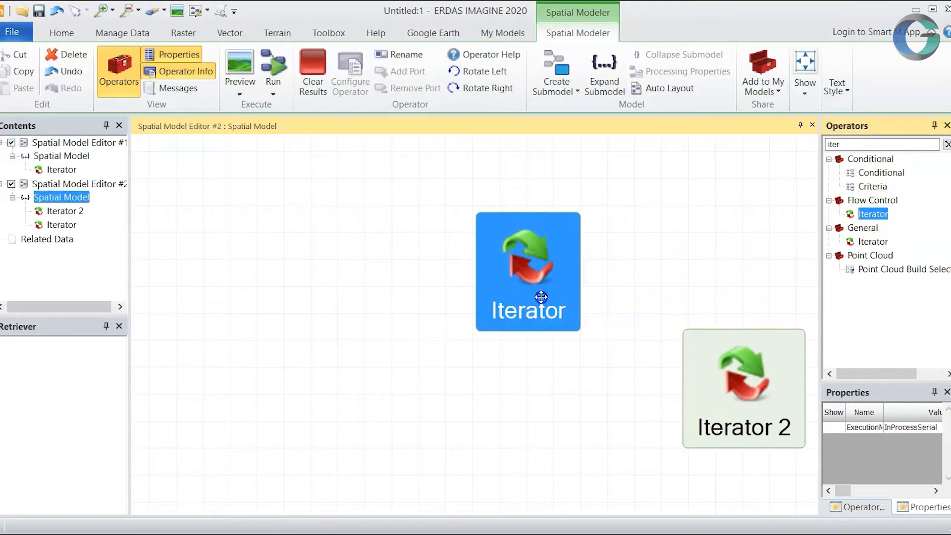
key(Delete)
drag(762, 395, 445, 262)
click(311, 285)
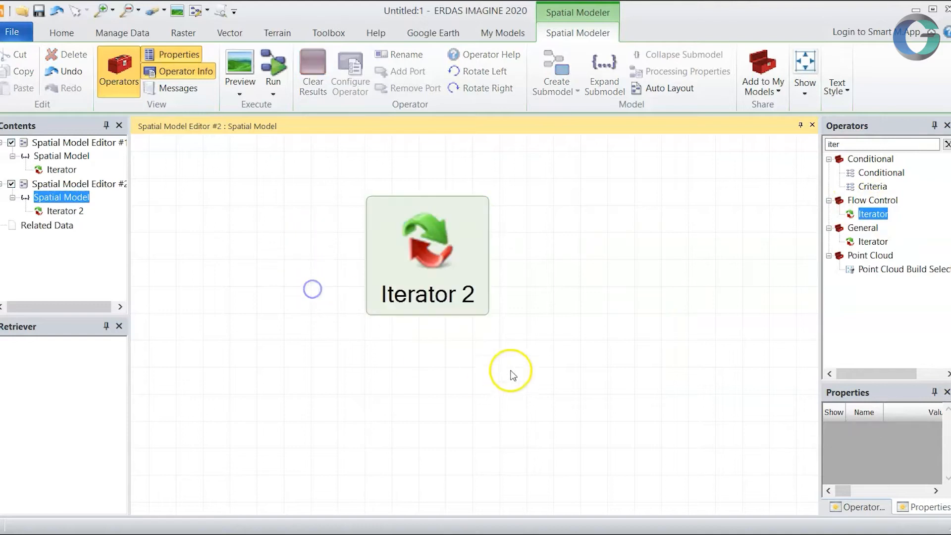
Open the new Iterator's submodel, search the operators for "port" and place a Port Input operator in it.
double_click(435, 261)
scroll(436, 243, down, 5)
scroll(436, 243, up, 4)
scroll(436, 243, down, 4)
scroll(439, 248, up, 2)
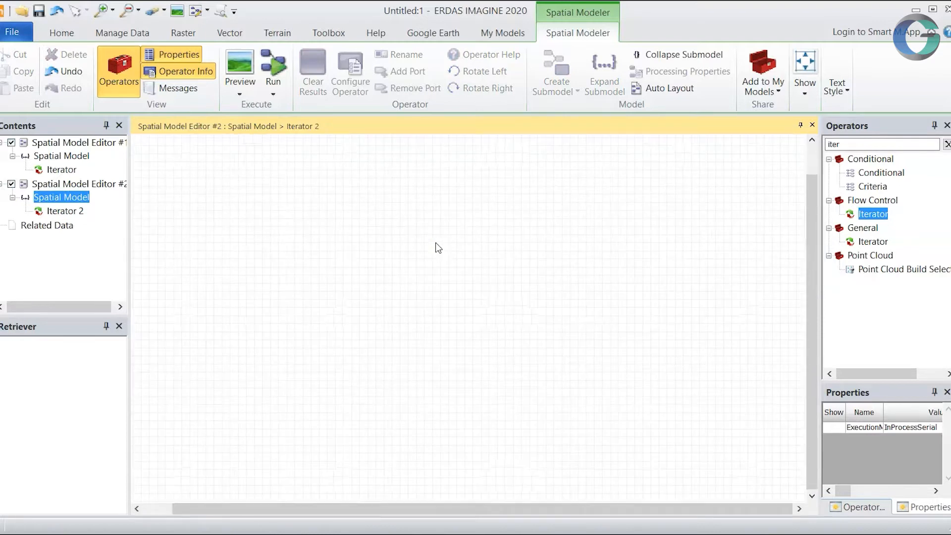
click(842, 144)
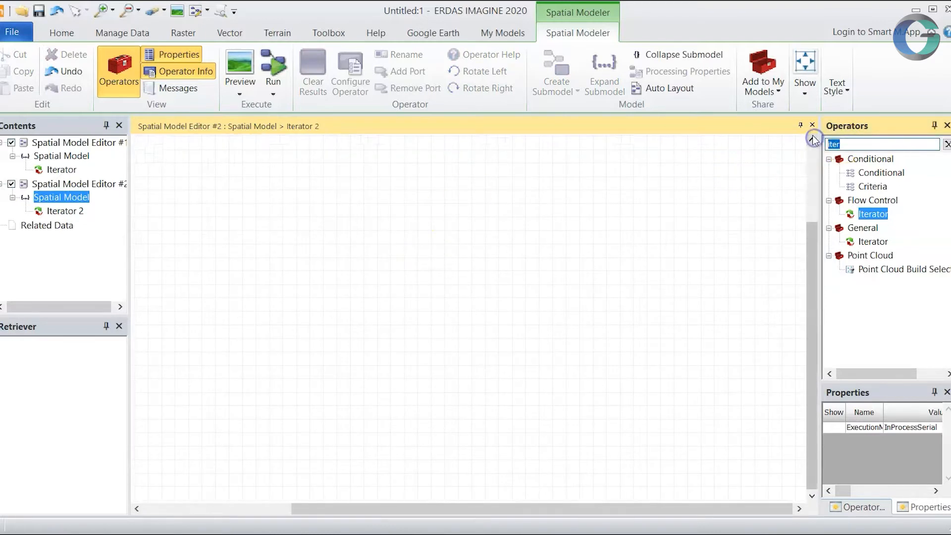
text(port)
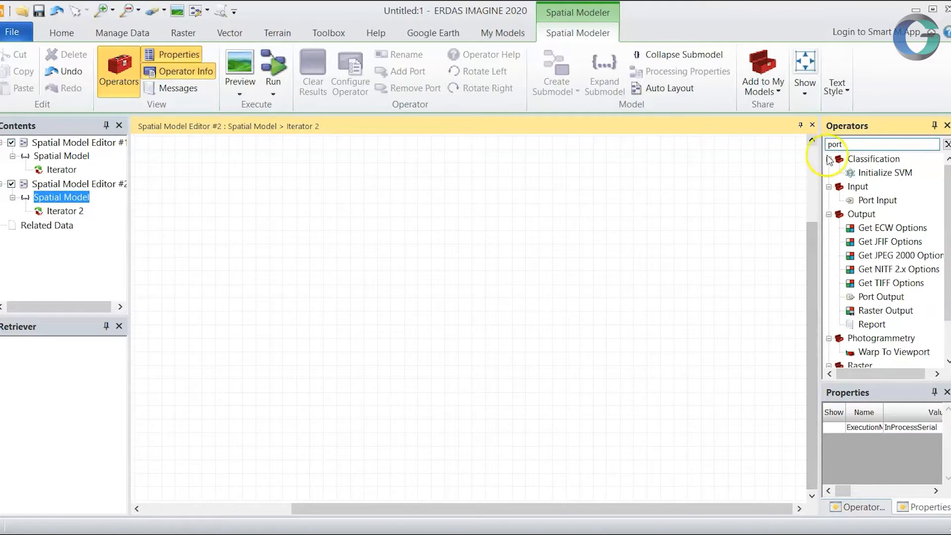
drag(861, 205, 361, 225)
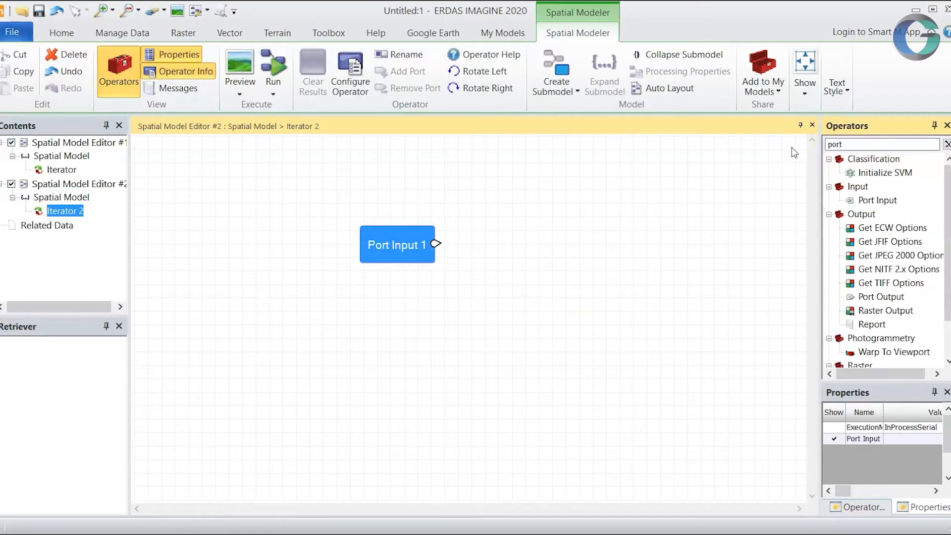
Add a Port Output operator beside the Port Input and collapse the submodel back to the parent model.
drag(880, 296, 546, 223)
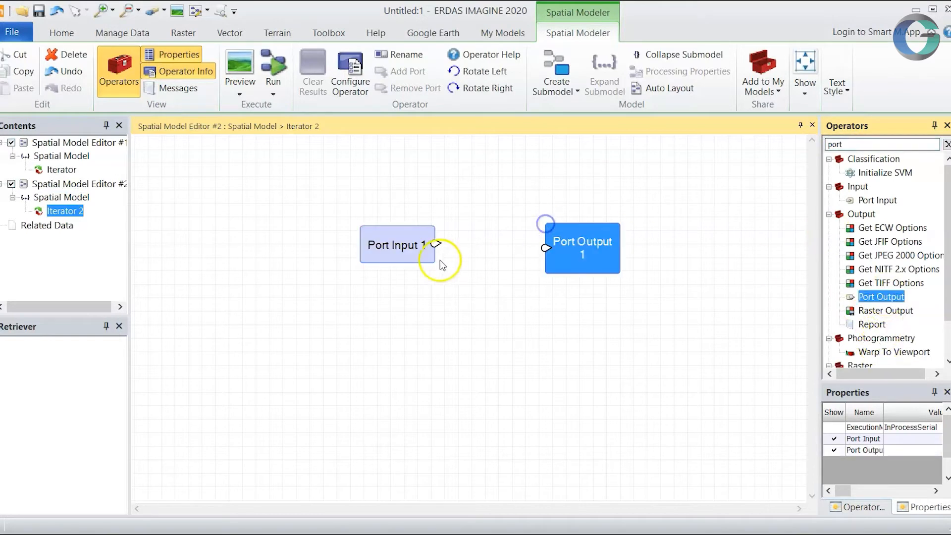
click(526, 384)
click(659, 54)
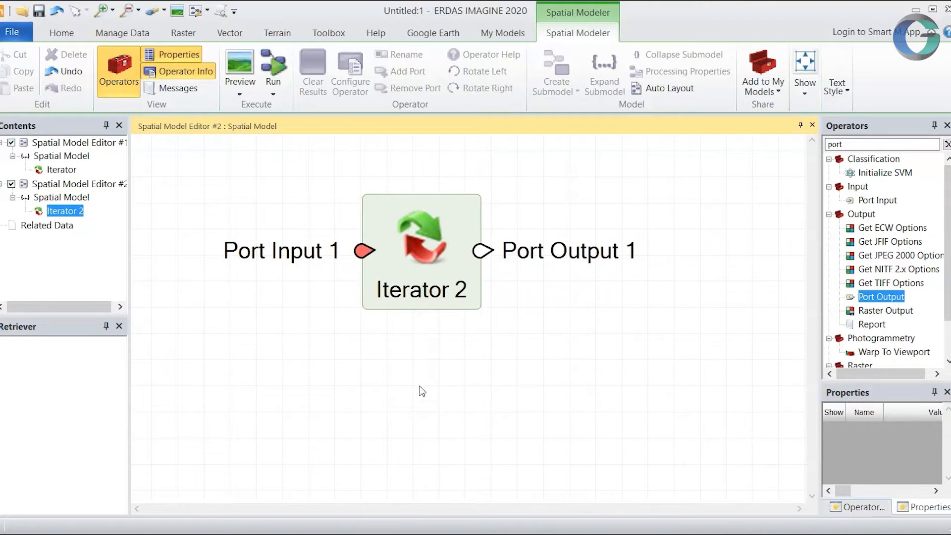
Close the second spatial model editor and return to the Cutbyshp.gmdx model.
click(810, 129)
click(558, 318)
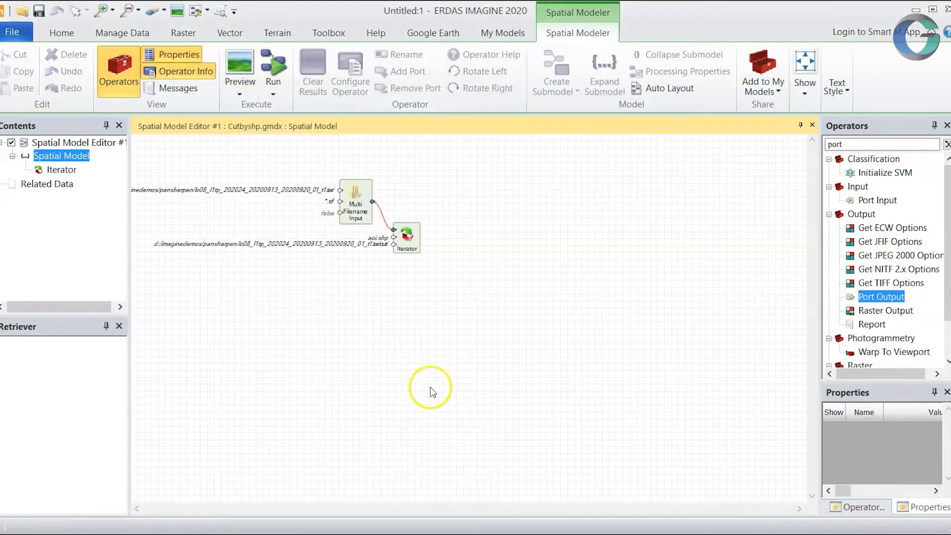
drag(272, 316, 403, 379)
scroll(317, 269, up, 3)
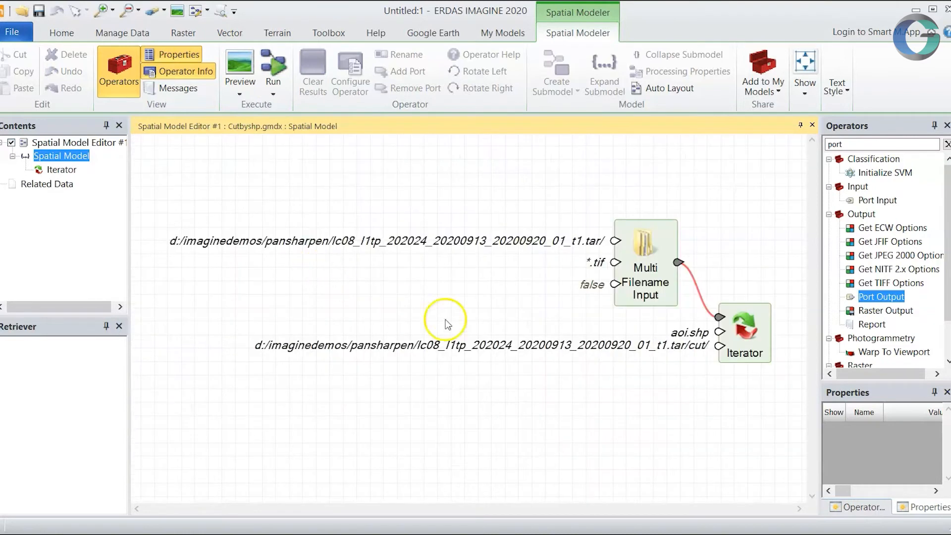
Examine the Multi Filename Input operator's directory, wildcard and subfolder settings and its connection to the Iterator.
drag(628, 345, 583, 330)
click(620, 247)
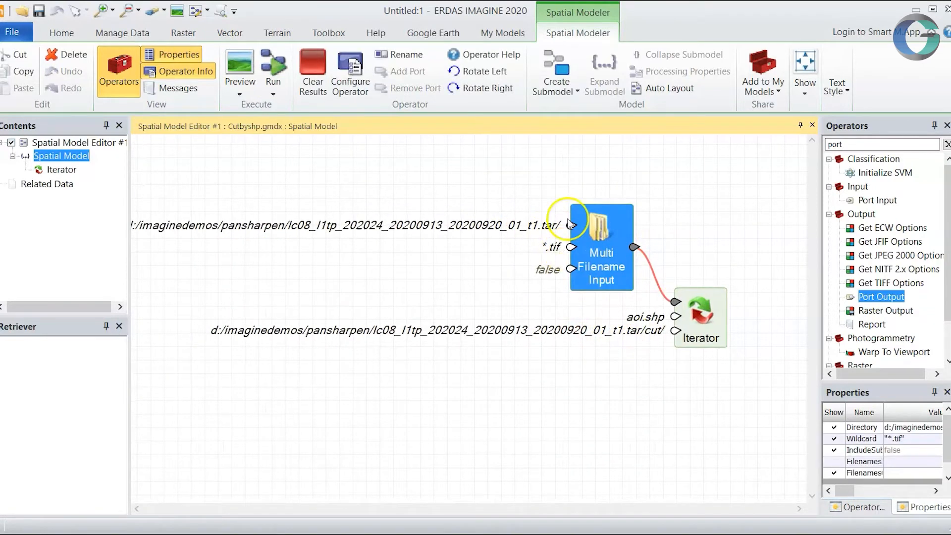
drag(742, 373, 677, 359)
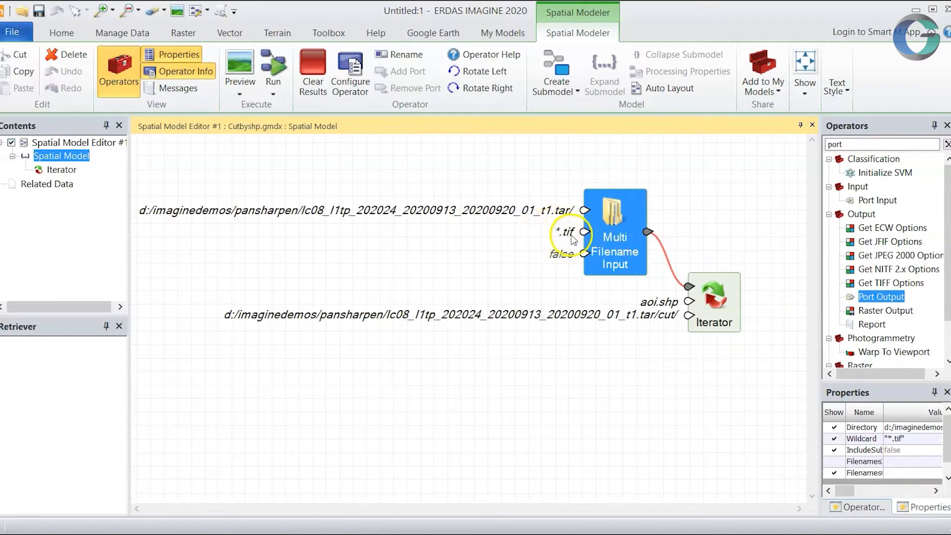
scroll(573, 239, up, 4)
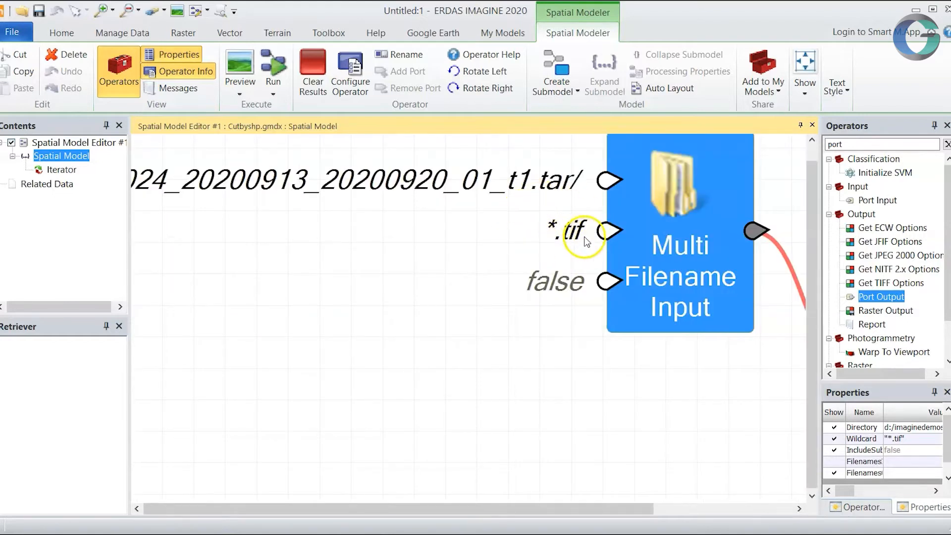
scroll(546, 282, down, 5)
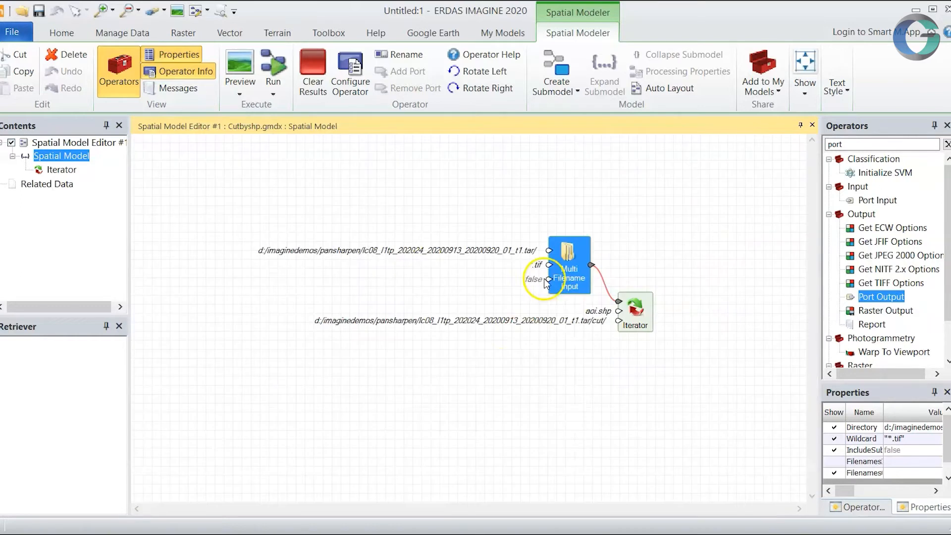
scroll(496, 373, up, 3)
scroll(526, 367, down, 3)
scroll(538, 385, up, 2)
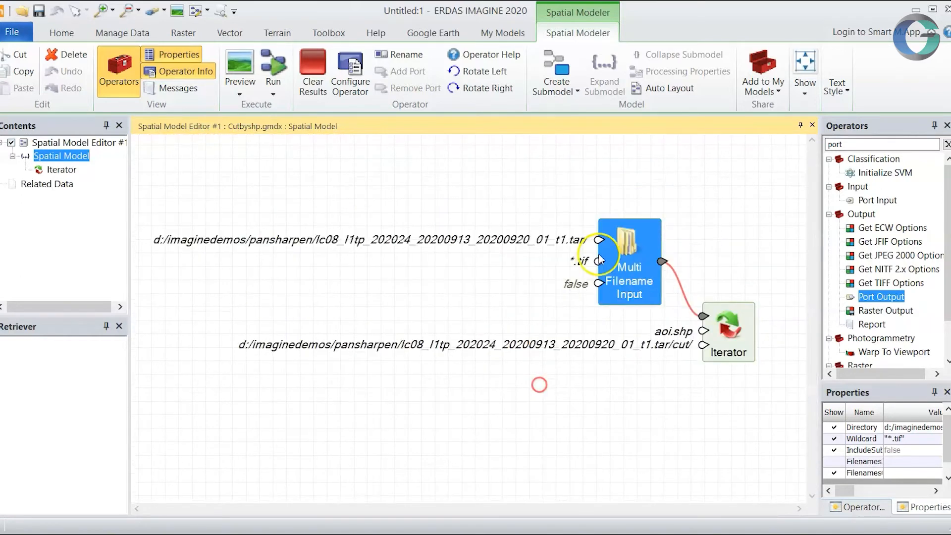
Switch to File Explorer and review the source TIF files in the LC08_L1TP_202024_20200913_20200920_01_T1.tar folder.
mouse_move(419, 534)
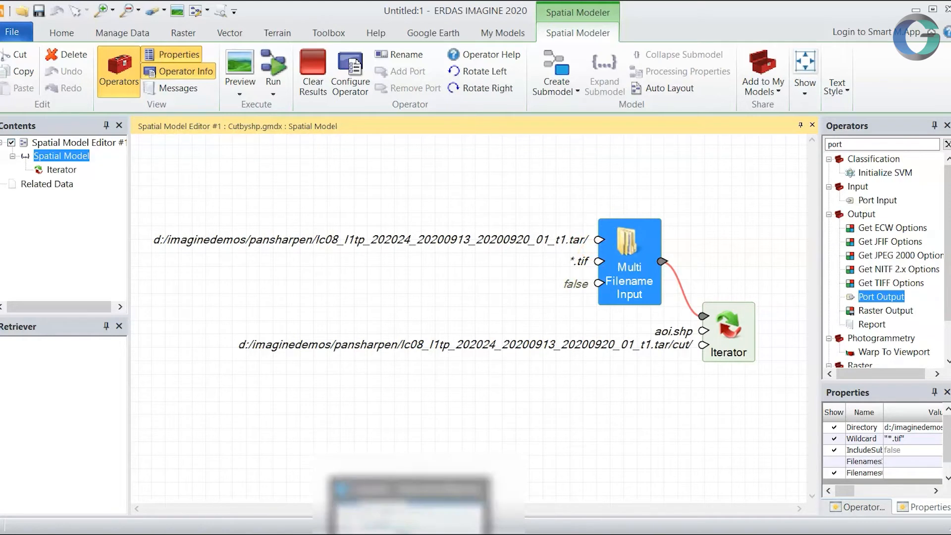
click(419, 534)
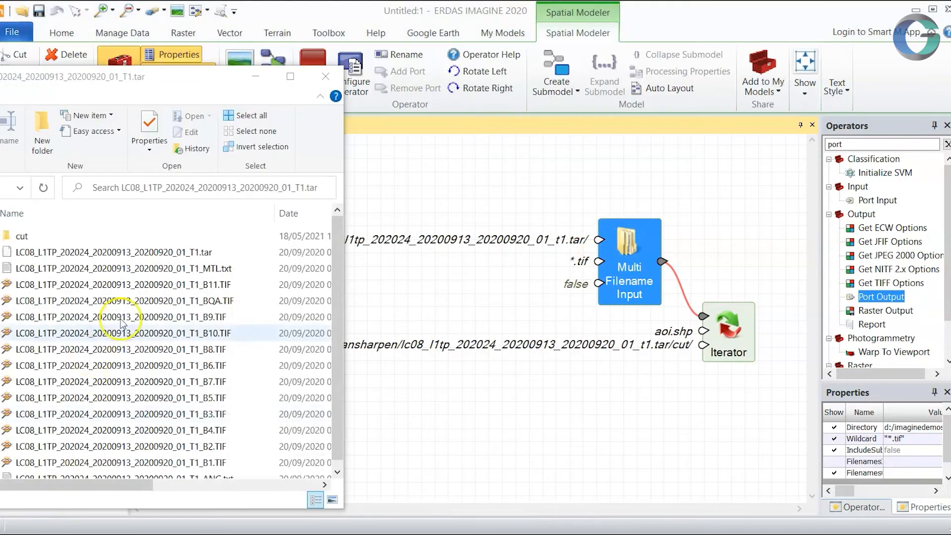
scroll(136, 310, down, 1)
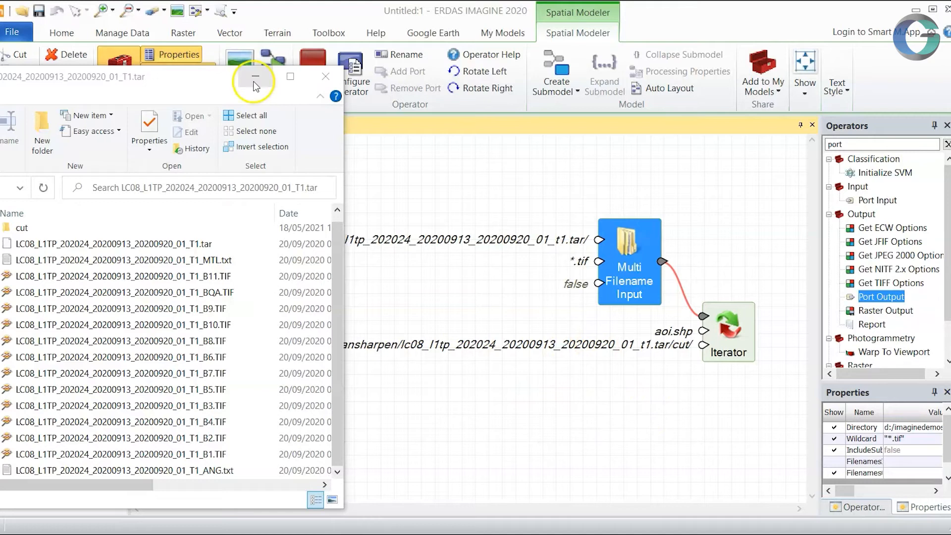
Return to ERDAS IMAGINE and run the Cutbyshp.gmdx spatial model.
click(626, 390)
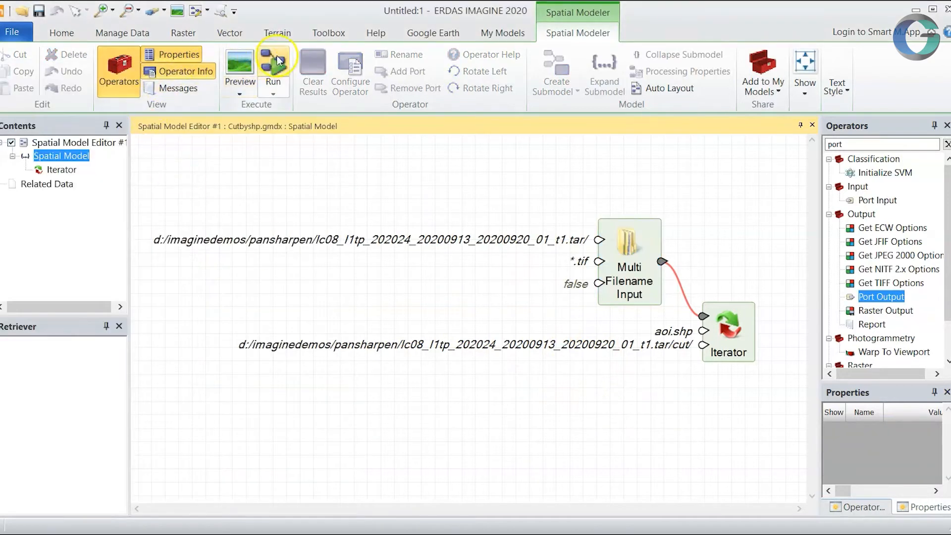
click(278, 62)
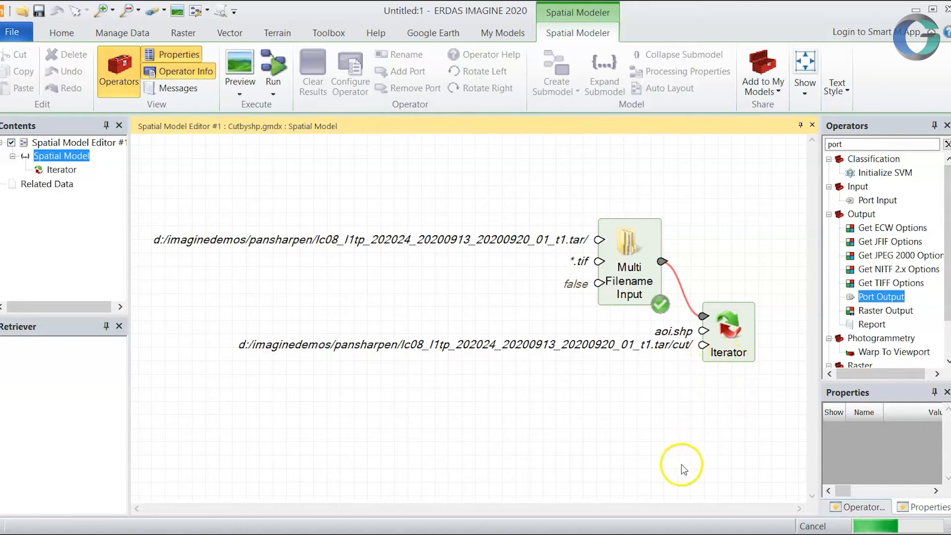
Open the cut subfolder in File Explorer, widen the window and review the output files for each band.
mouse_move(900, 534)
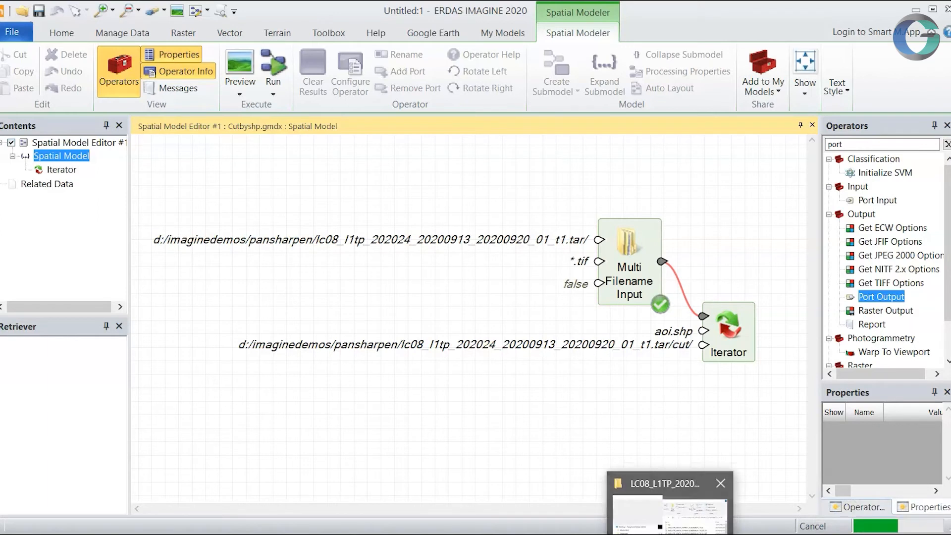
click(671, 534)
double_click(22, 227)
drag(343, 263, 613, 295)
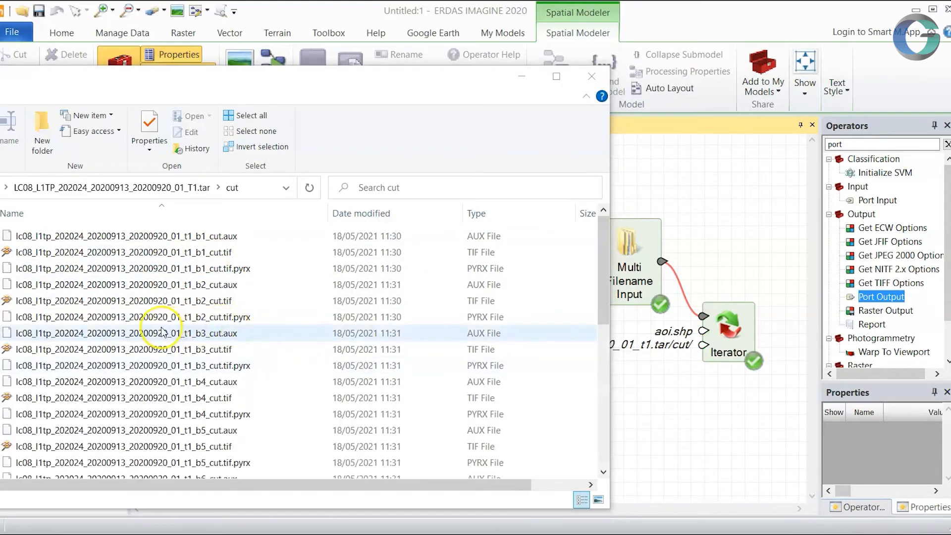
scroll(163, 331, down, 5)
scroll(164, 332, down, 3)
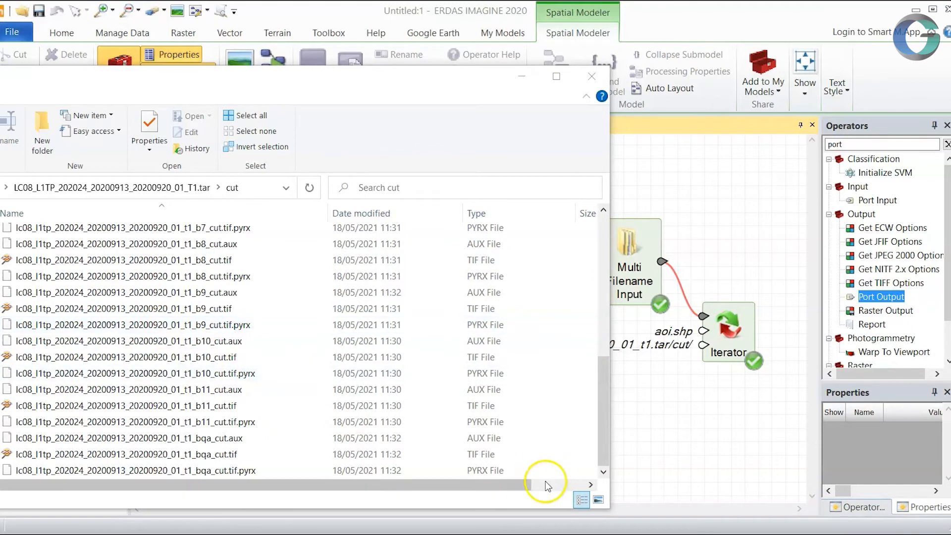
scroll(482, 469, up, 4)
scroll(480, 468, up, 3)
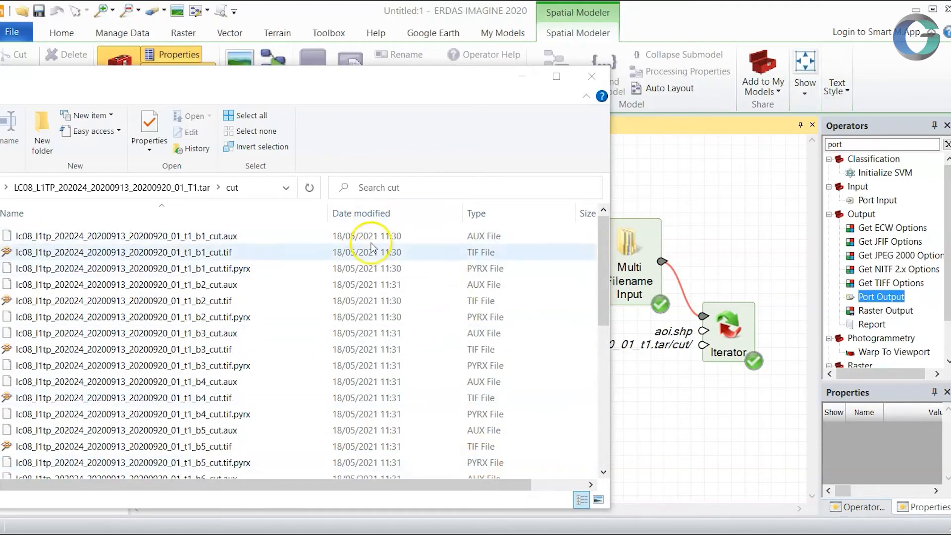
scroll(369, 395, down, 7)
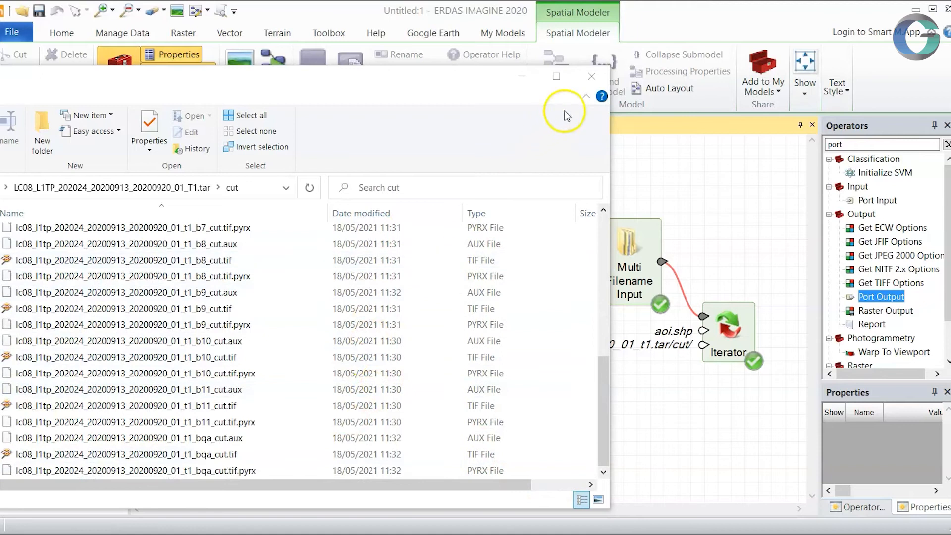
click(532, 78)
Open the Iterator's submodel in Cutbyshp.gmdx and move the AOI port closer to the Features Input operator.
click(590, 368)
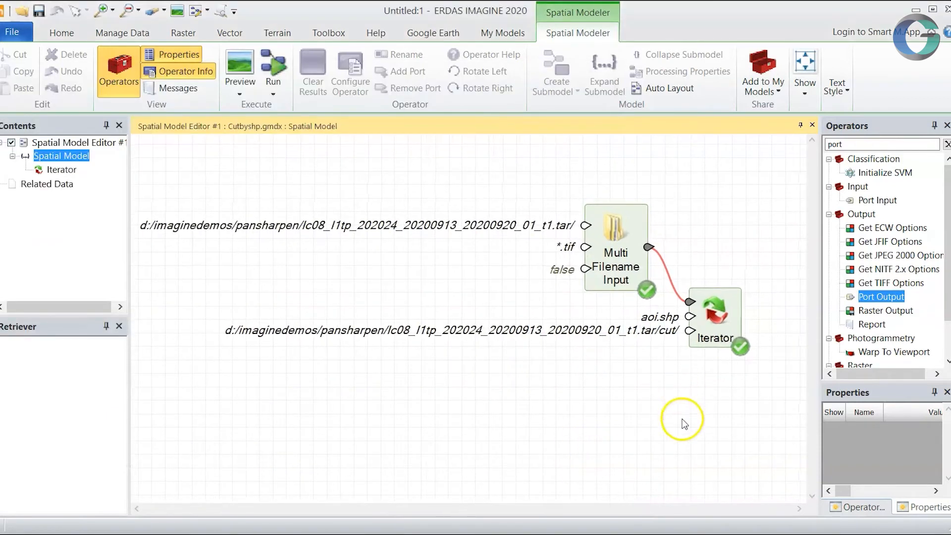
drag(667, 403, 540, 400)
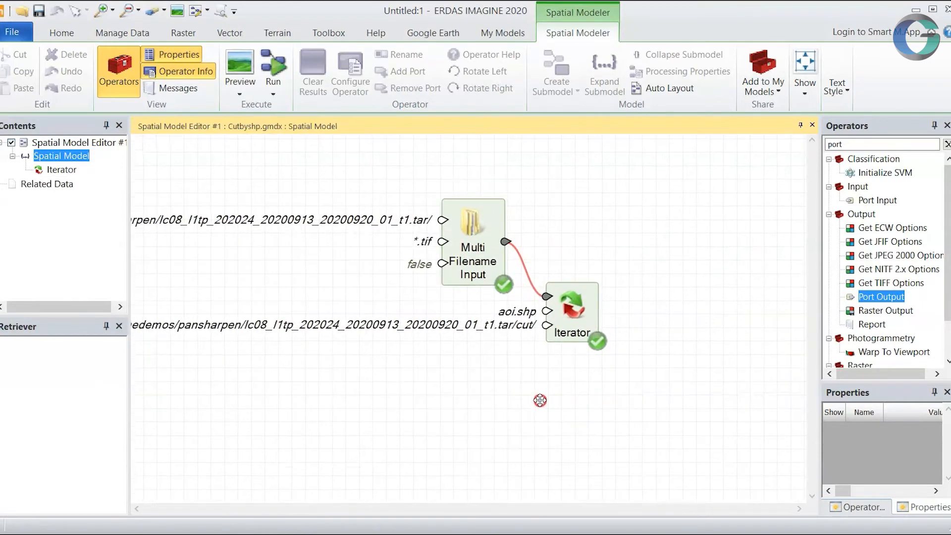
double_click(563, 323)
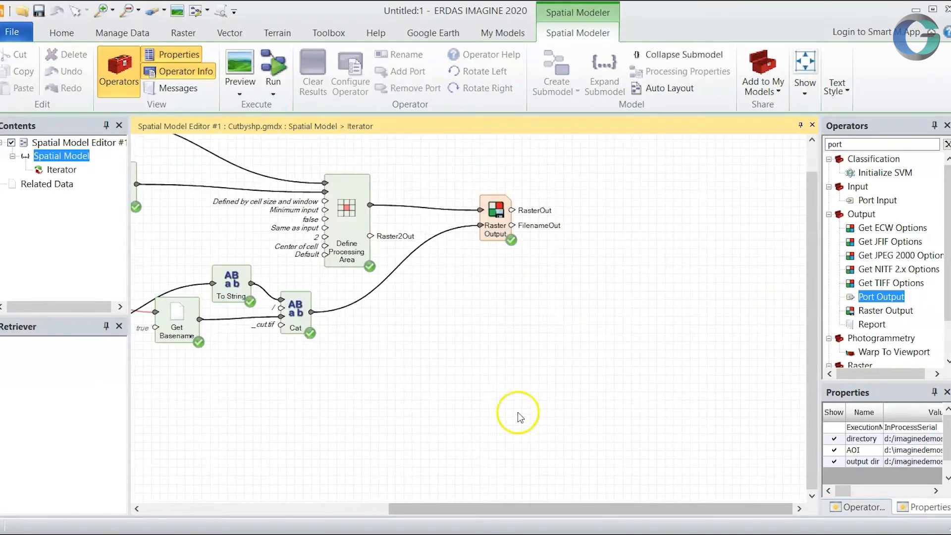
drag(391, 364, 538, 383)
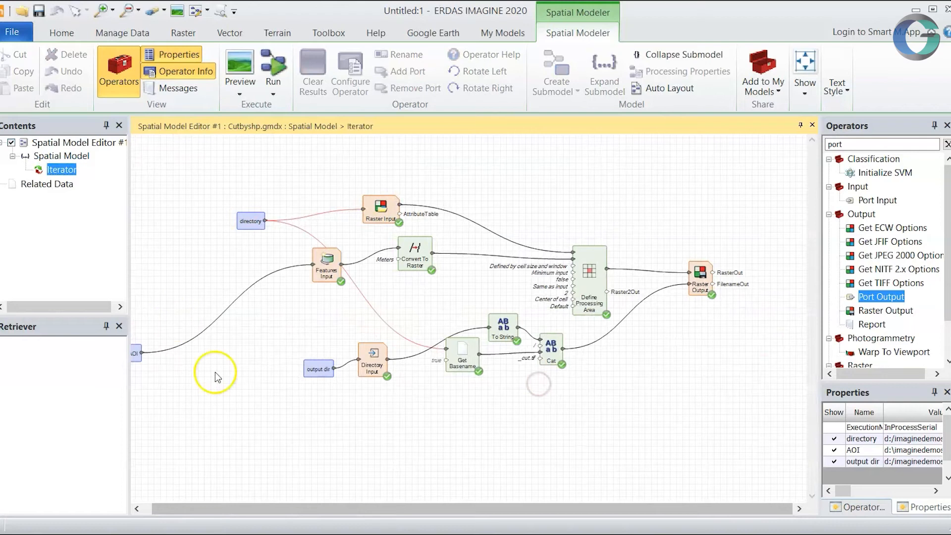
drag(343, 442, 392, 420)
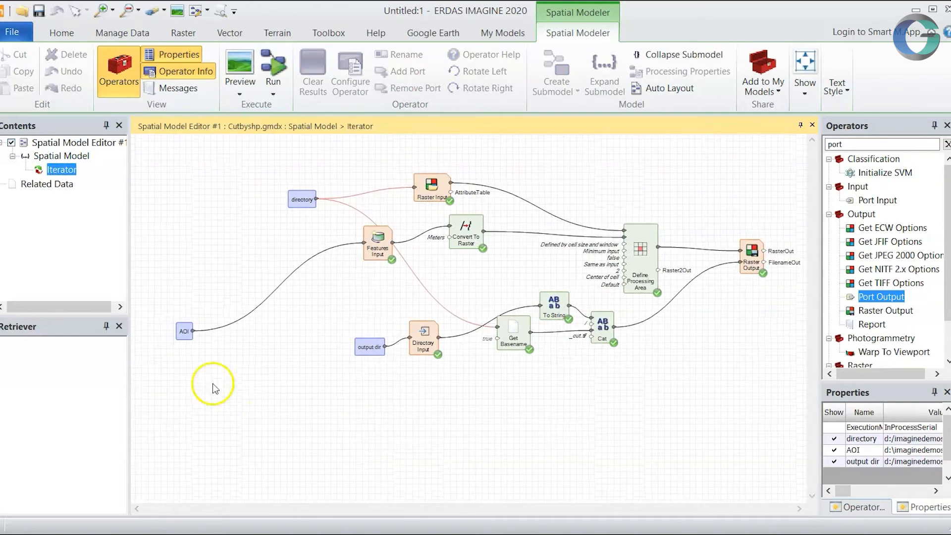
drag(181, 337, 271, 305)
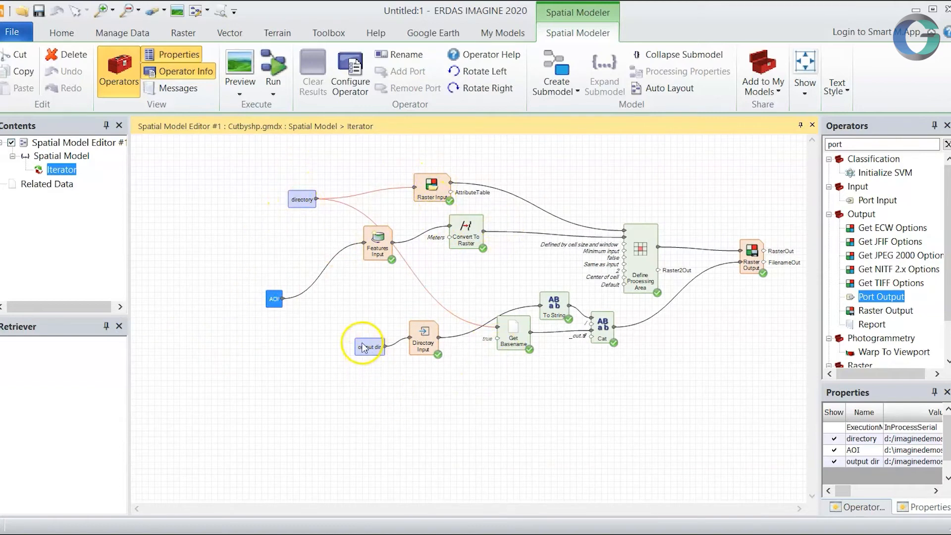
Reposition the Convert To Raster operator so it lines up horizontally with the Features Input operator.
drag(516, 352, 435, 370)
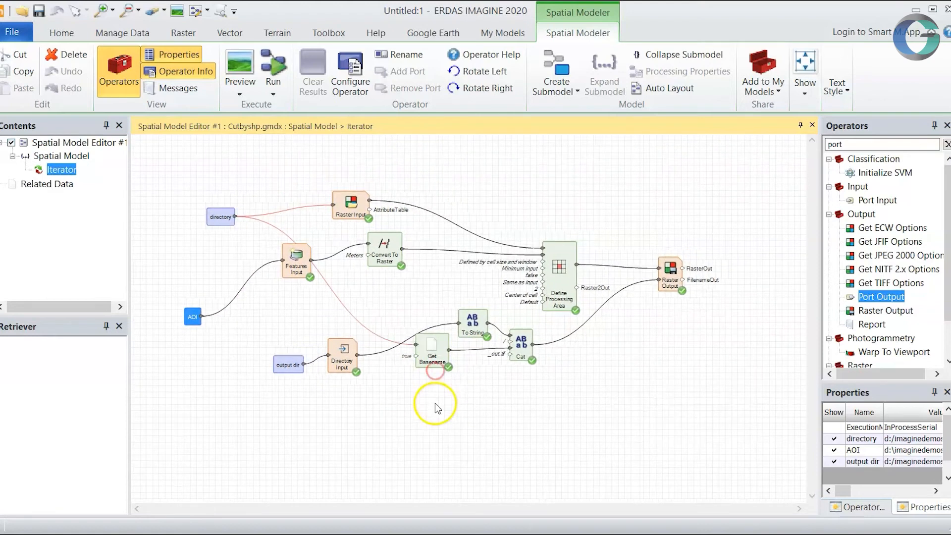
scroll(434, 401, up, 2)
drag(596, 402, 407, 284)
click(544, 388)
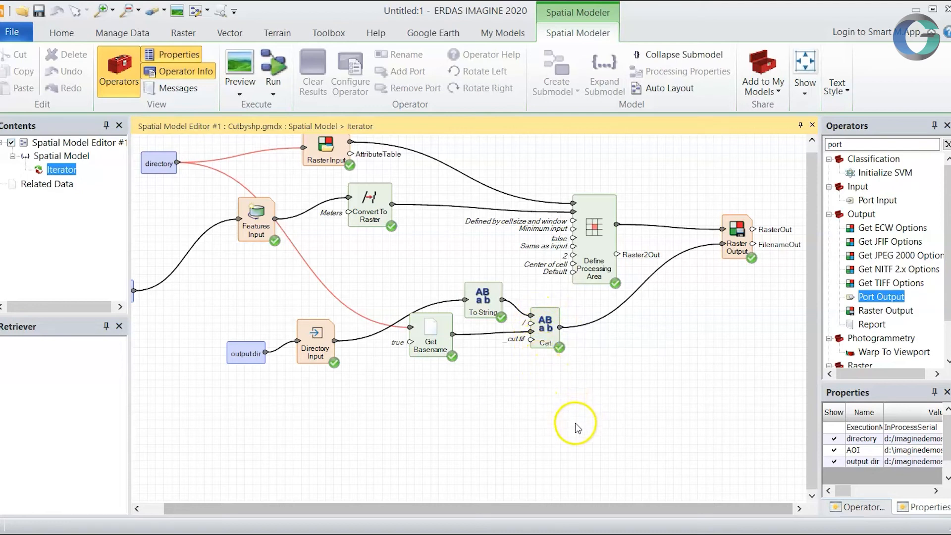
drag(374, 252, 406, 289)
drag(419, 234, 442, 248)
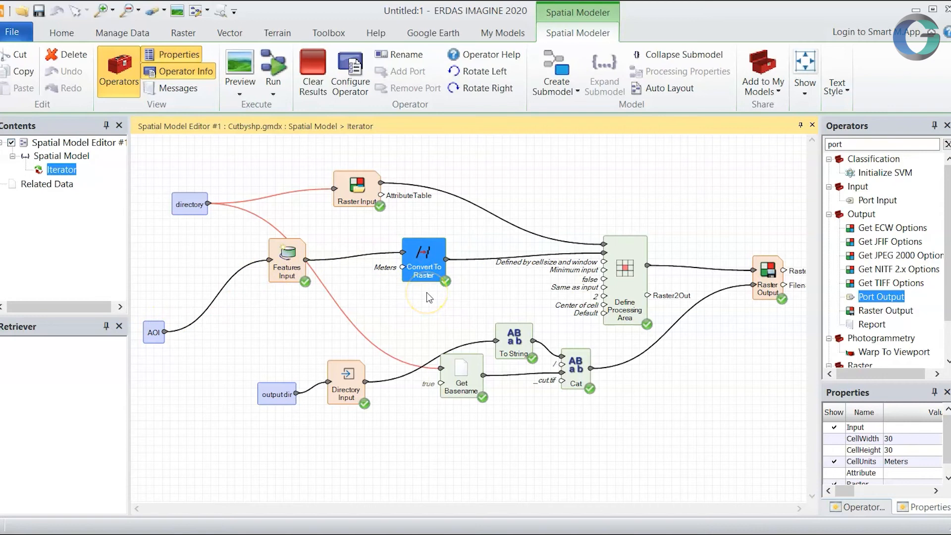
Inspect the Define Processing Area and Raster Output operators and how they connect in the submodel.
click(635, 282)
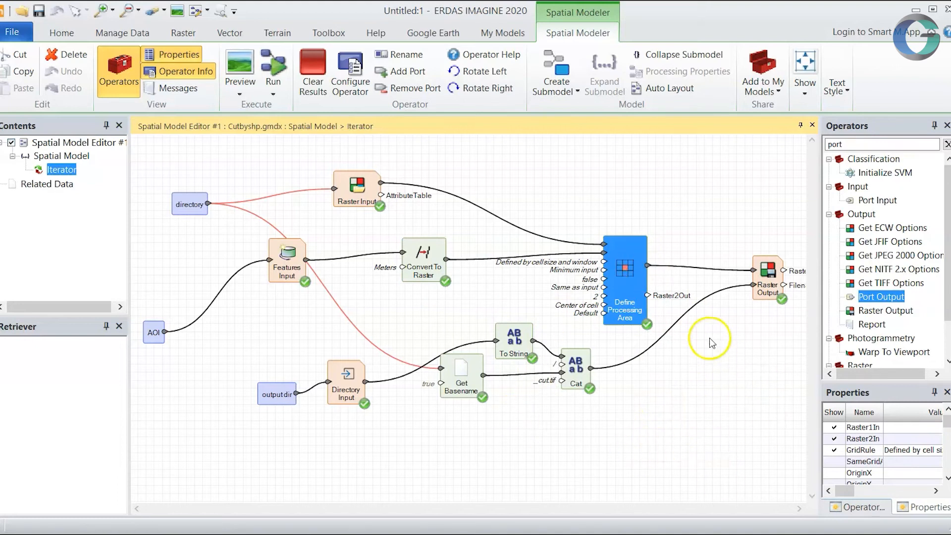
drag(761, 346, 670, 344)
click(676, 296)
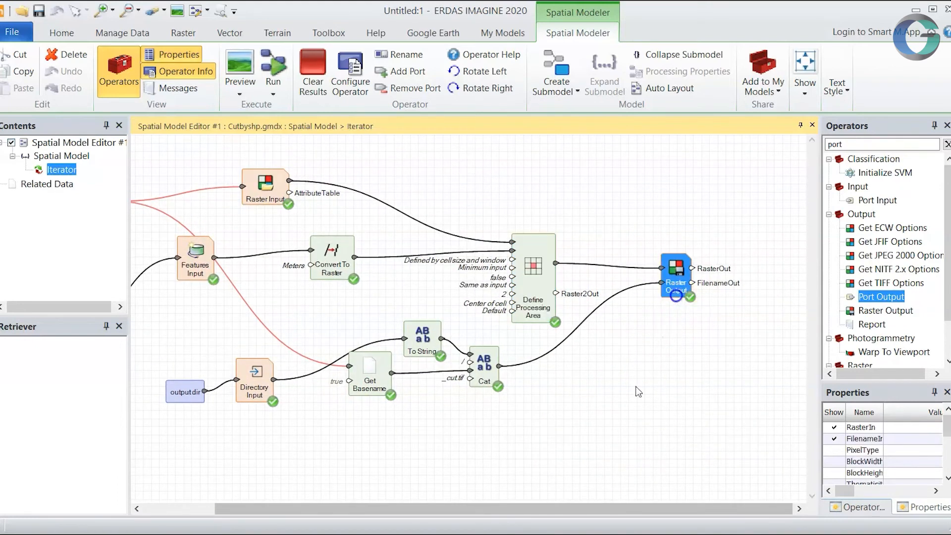
click(589, 441)
drag(400, 445, 477, 447)
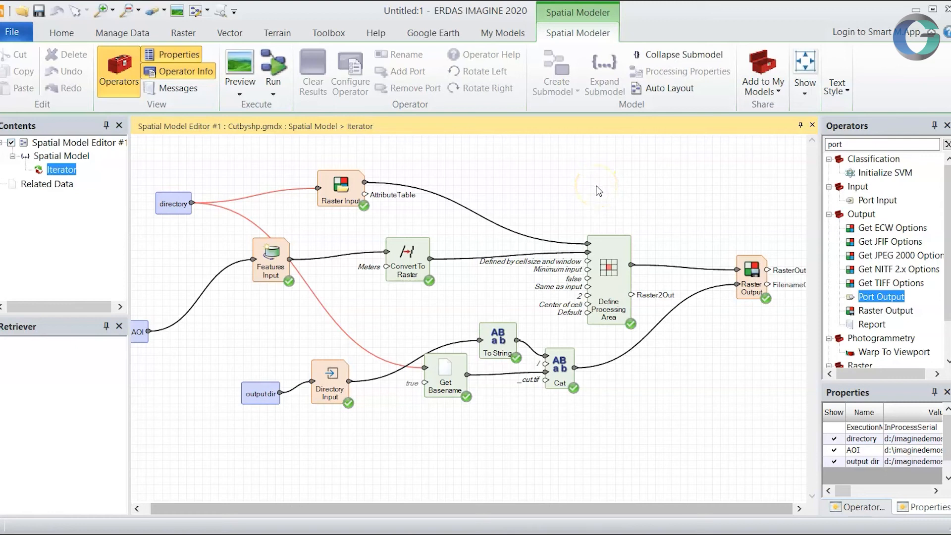
Collapse the Iterator submodel to return to the top-level Cutbyshp.gmdx model.
click(690, 58)
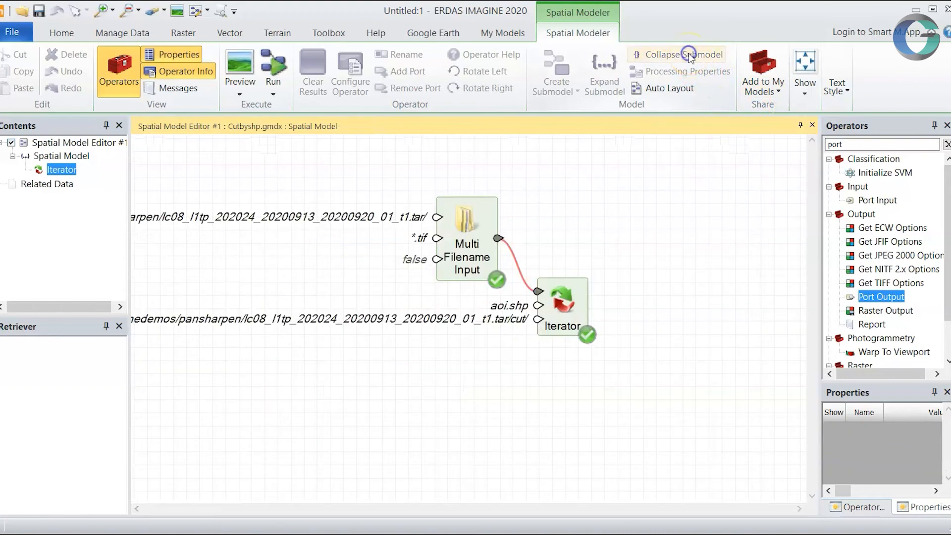
drag(391, 394, 526, 395)
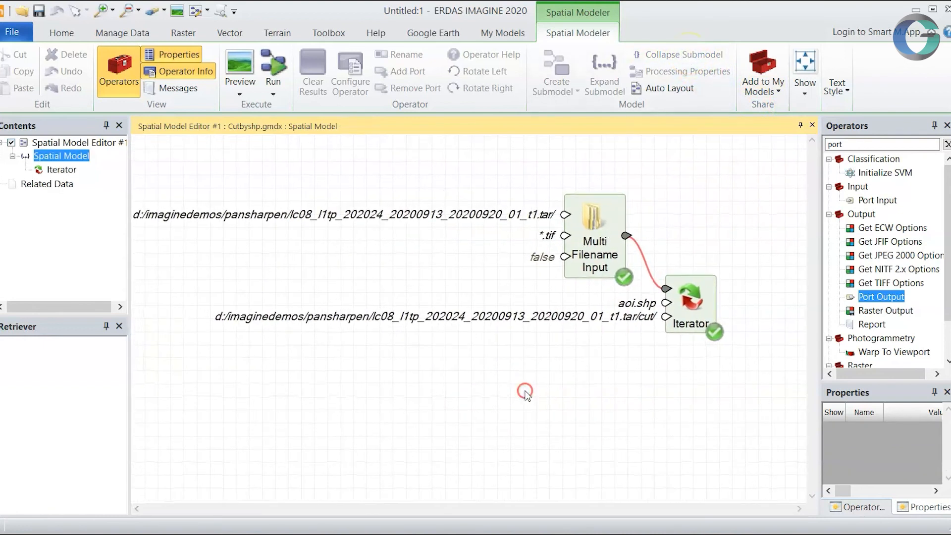